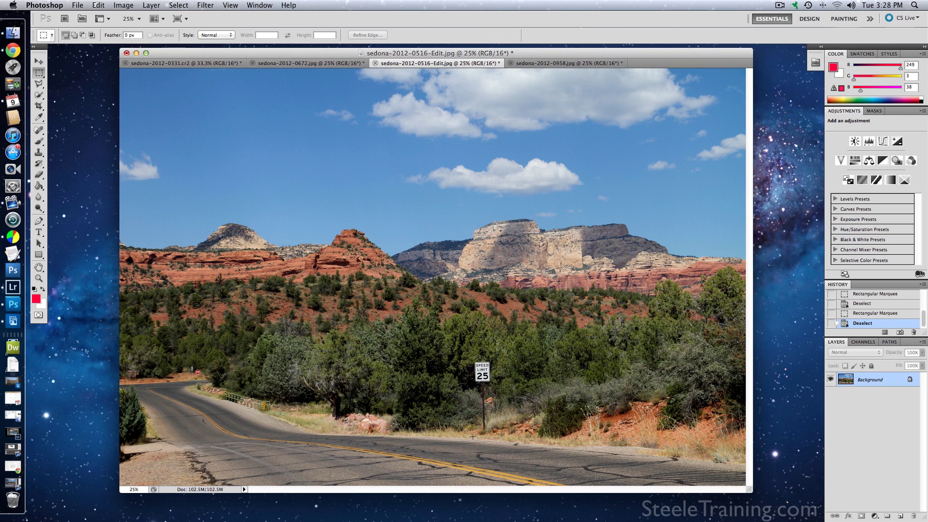
Select the speed limit sign and its whole post beside the road with the Rectangular Marquee tool.
click(39, 74)
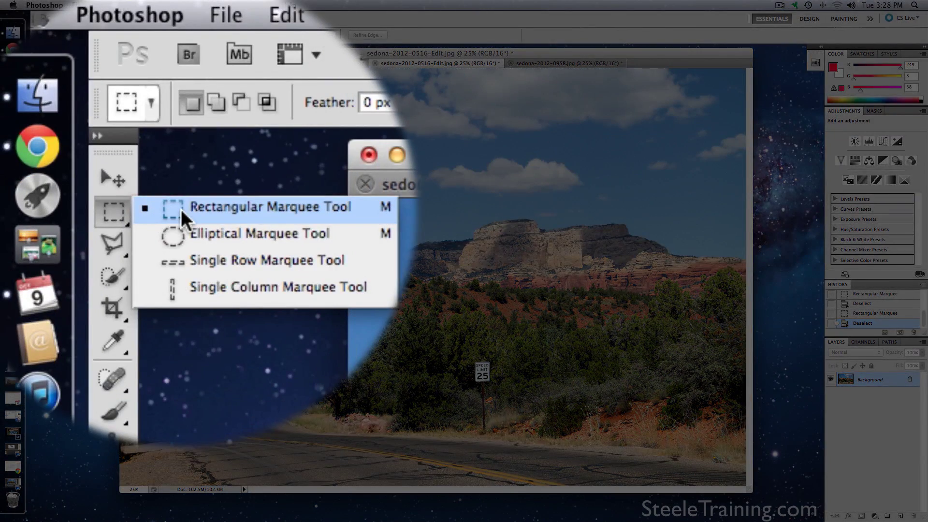
click(64, 72)
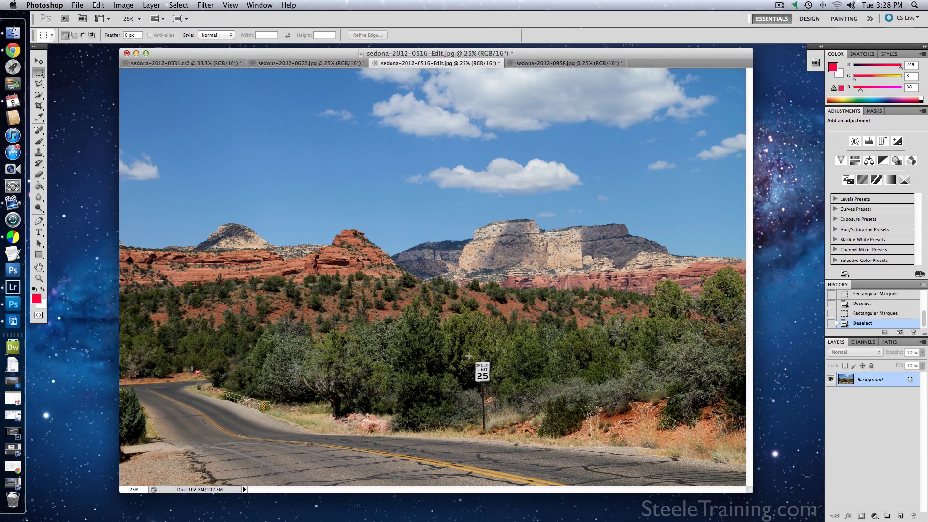
key(super+equal)
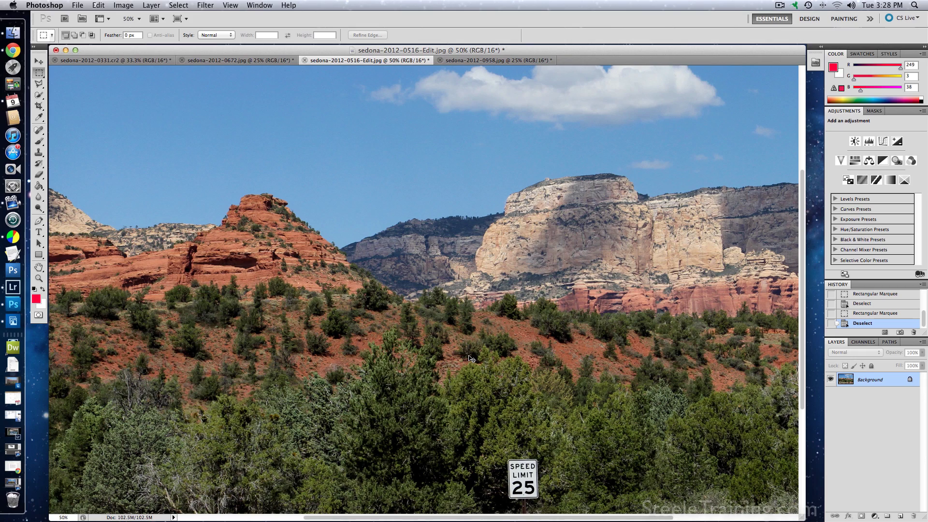
scroll(396, 394, down, 5)
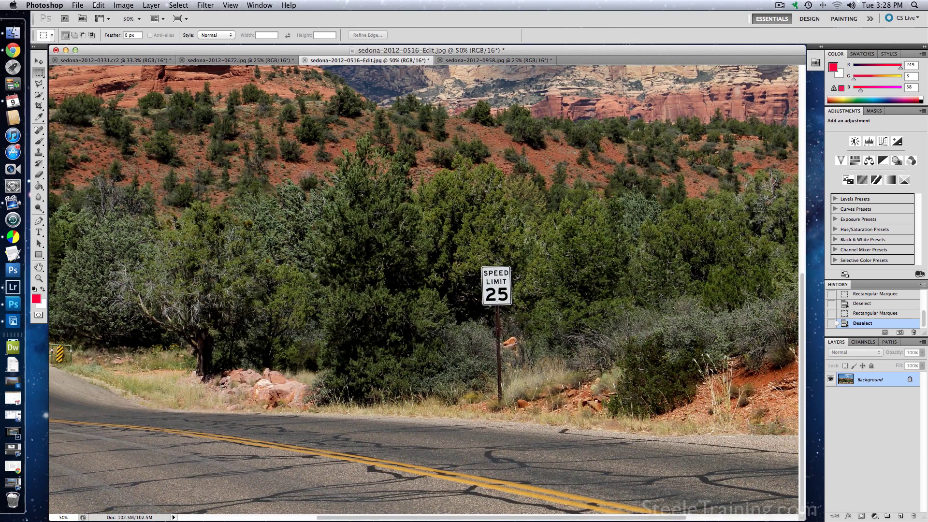
drag(468, 256, 526, 414)
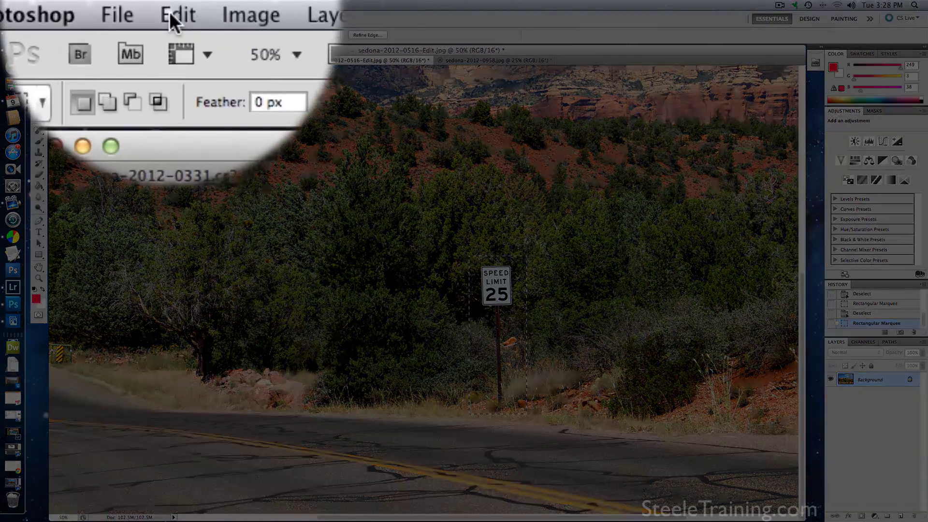
Remove the selected sign with a Content-Aware fill in Normal mode at 100% opacity, and clear the selection.
click(97, 4)
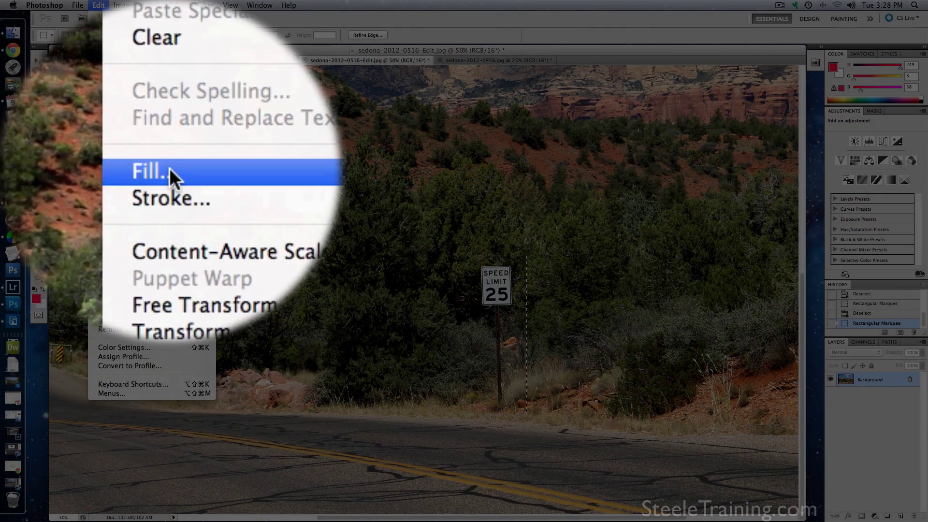
click(112, 163)
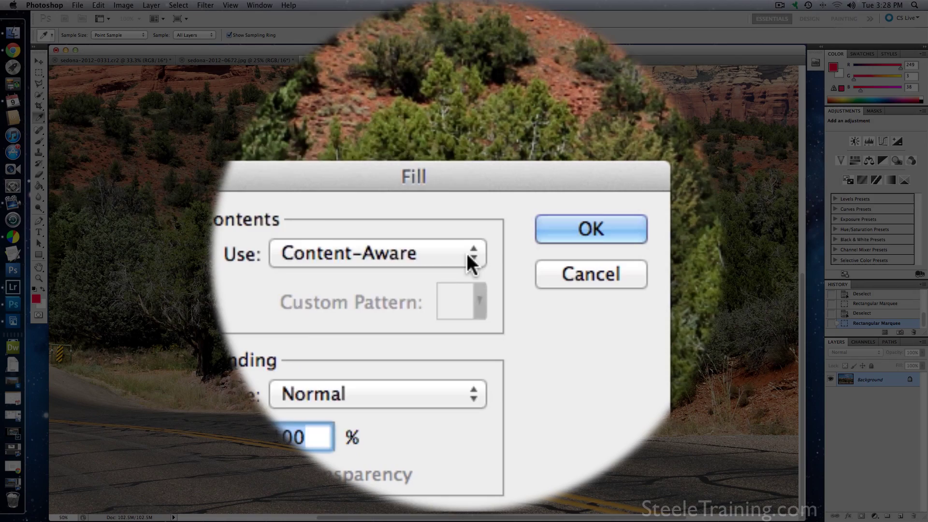
click(466, 253)
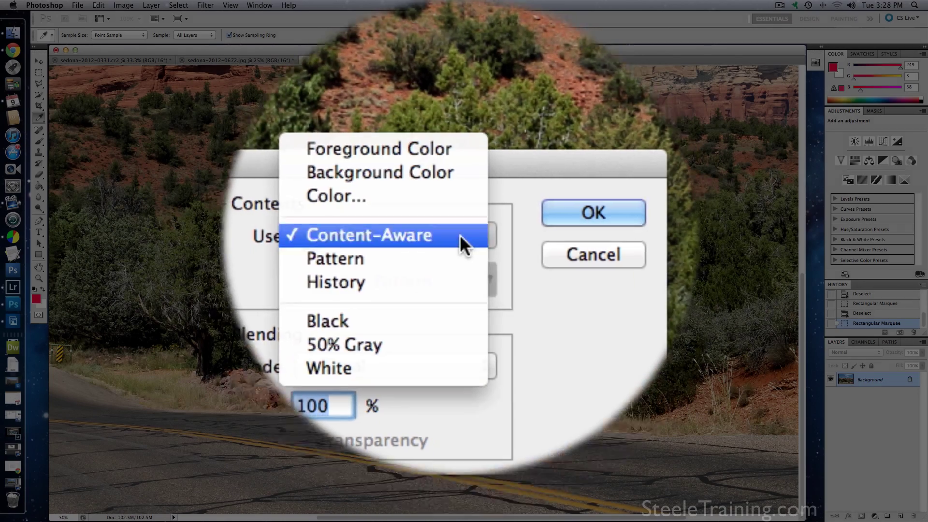
click(466, 253)
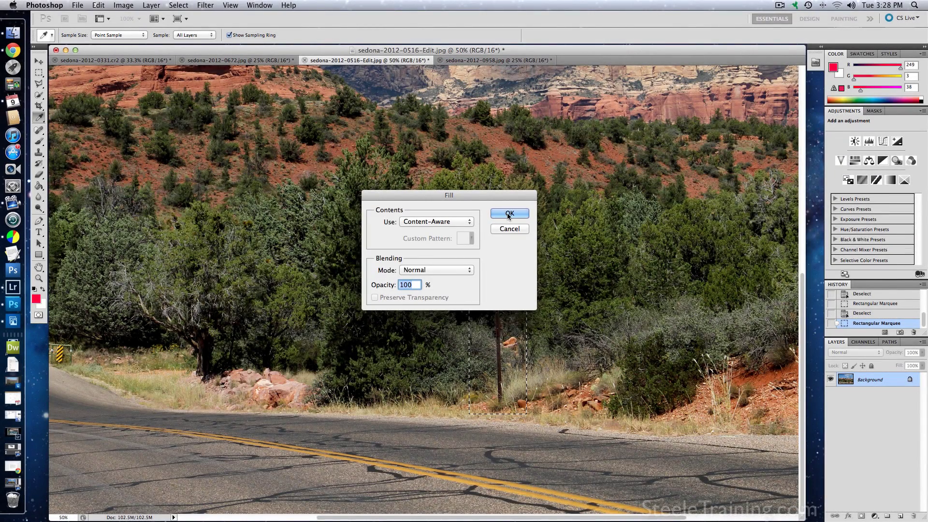
click(508, 215)
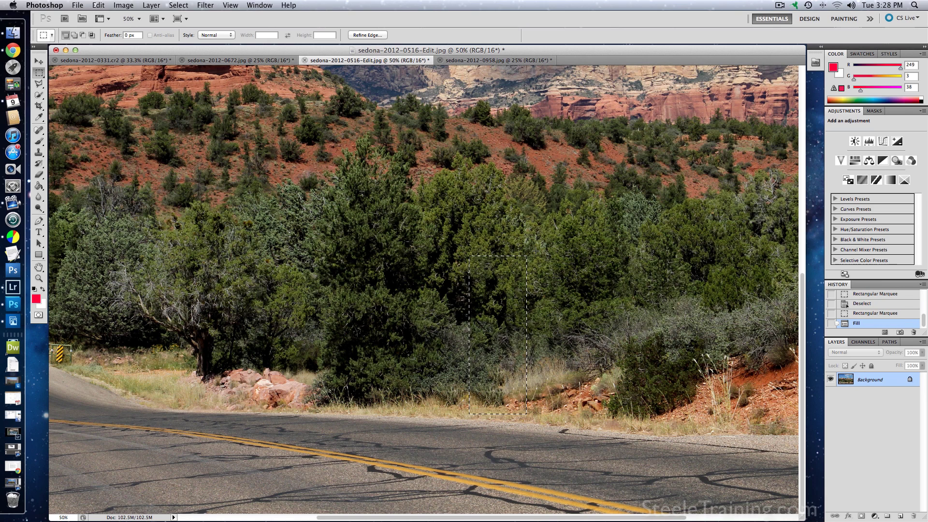
key(super+d)
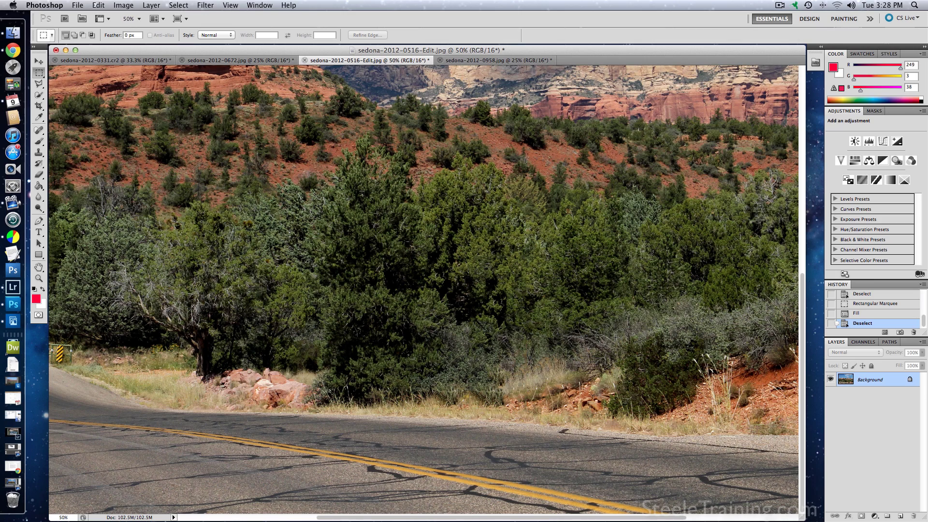
key(super+minus)
key(super+minus)
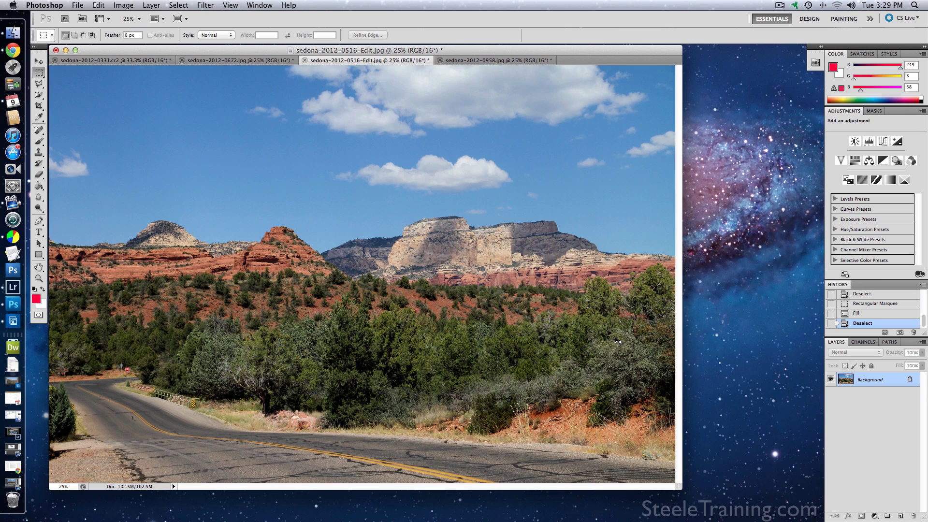
drag(480, 50, 550, 48)
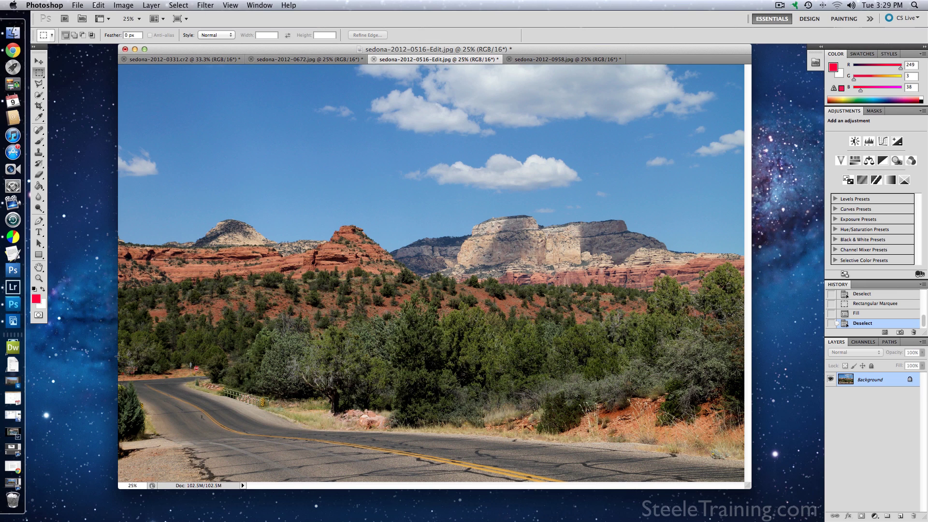
Try to replace the road with a Content-Aware fill over a full-width rectangular selection of the photo's lower part, and deselect.
drag(119, 358, 744, 484)
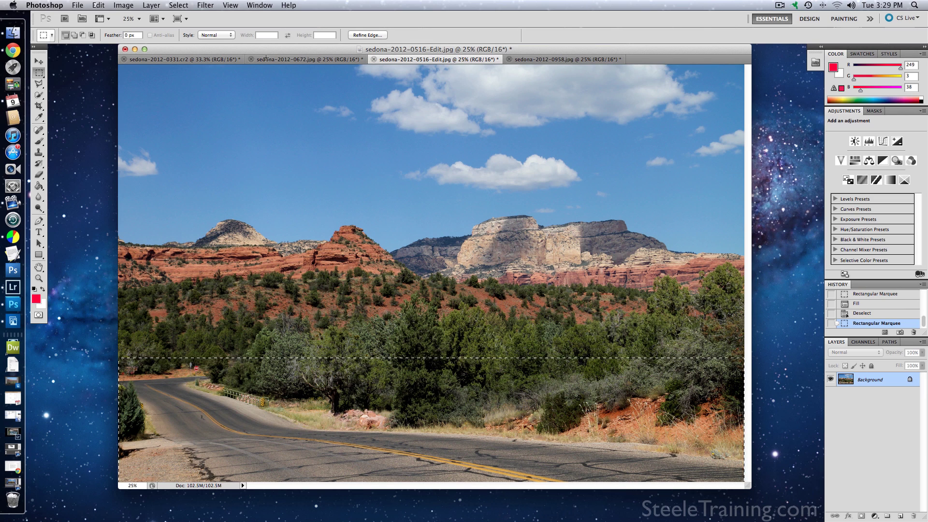
click(99, 6)
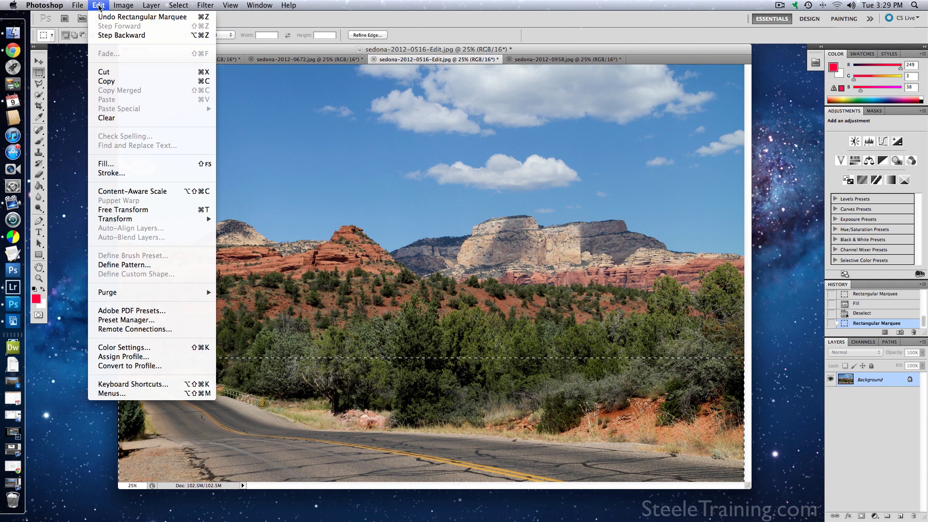
click(112, 167)
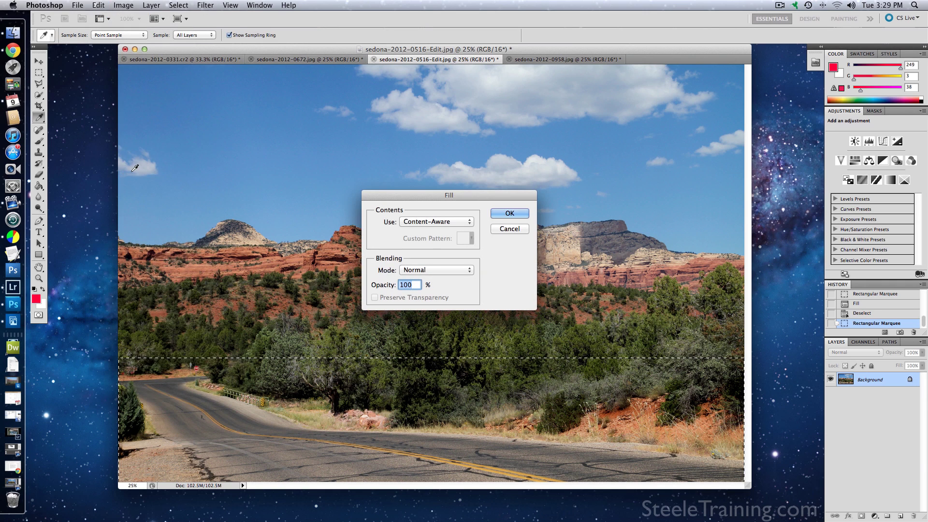
click(508, 213)
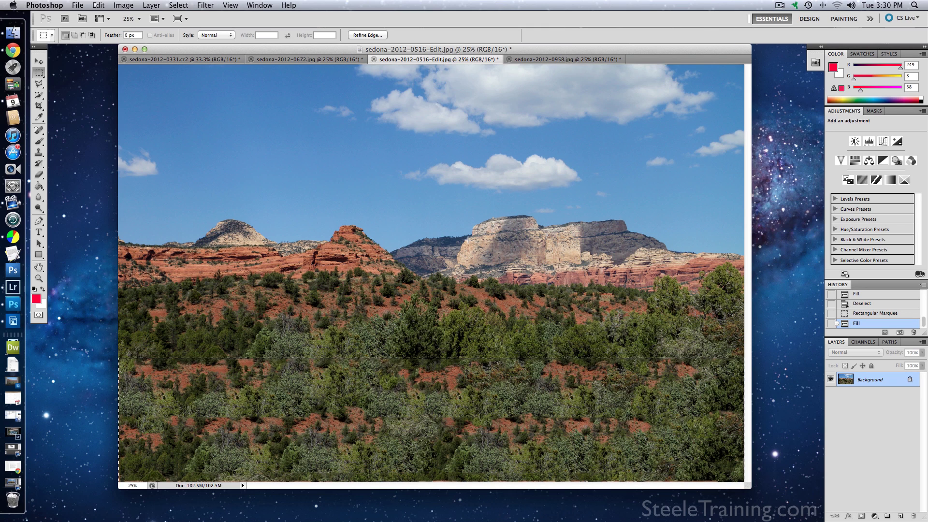
key(super+d)
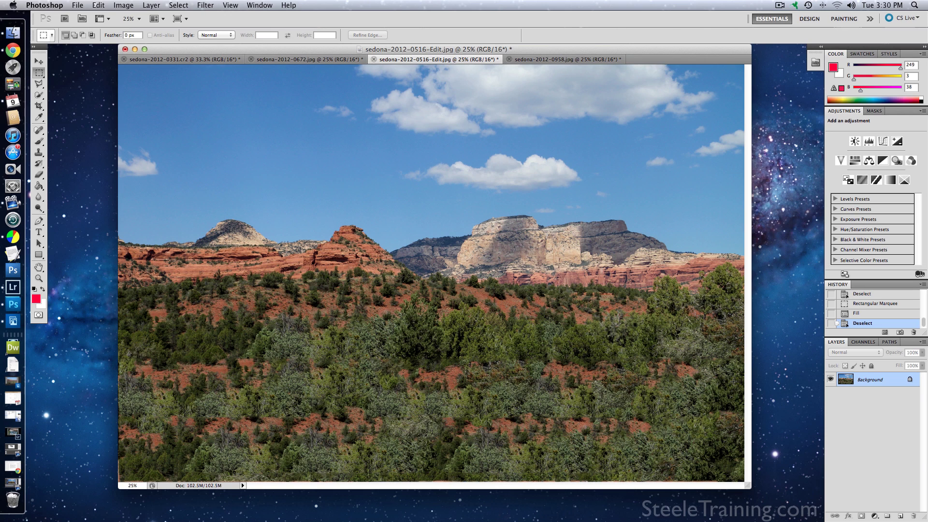
Undo the Content-Aware fill of the photo's lower part and discard the rectangular selection.
key(super+alt+z)
key(super+alt+z)
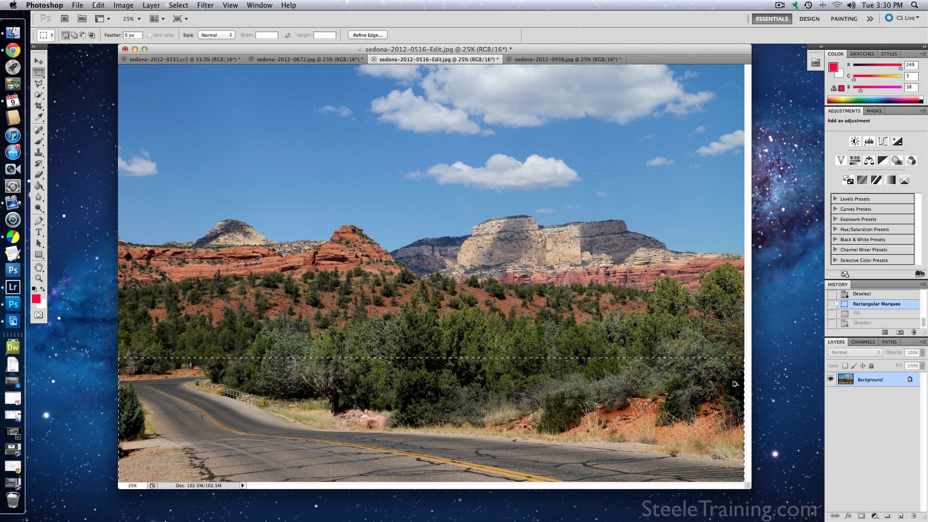
key(super+d)
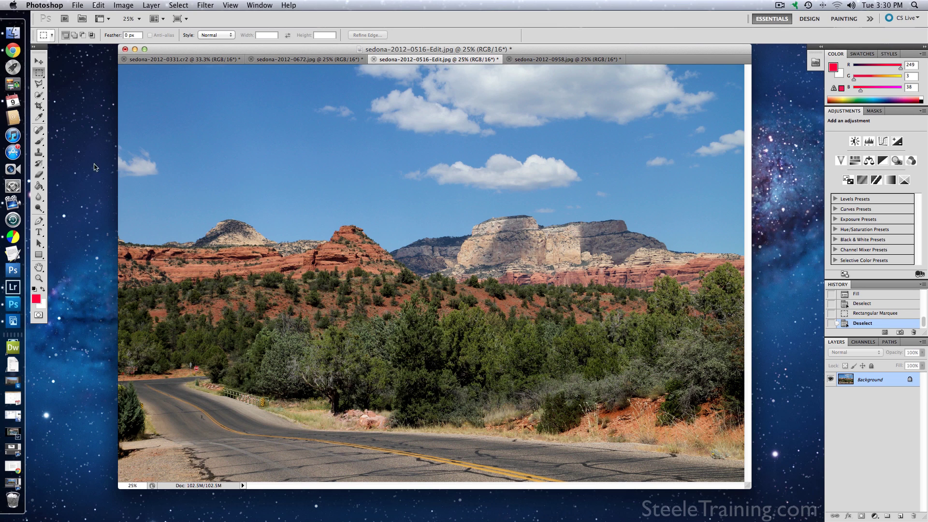
Select the road with the freehand Lasso tool, following its upper edge closely down to the photo's lower border.
click(41, 76)
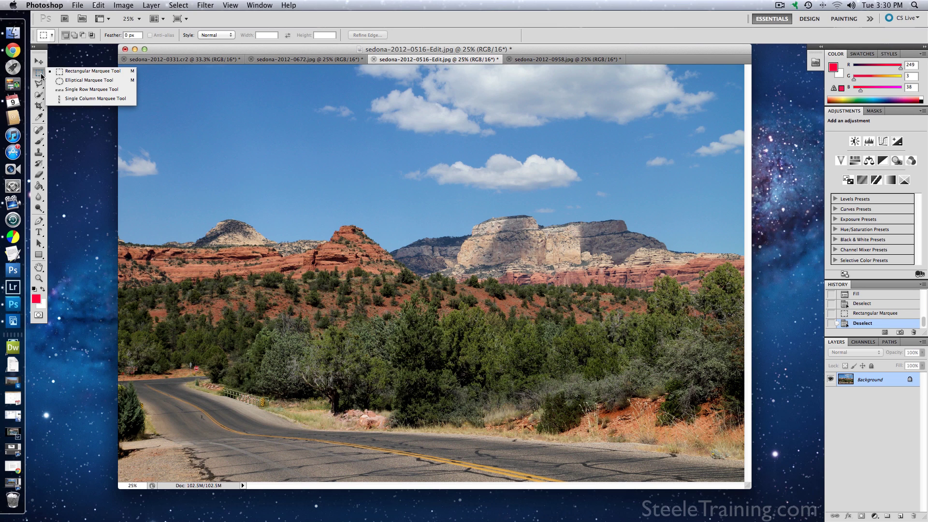
click(40, 84)
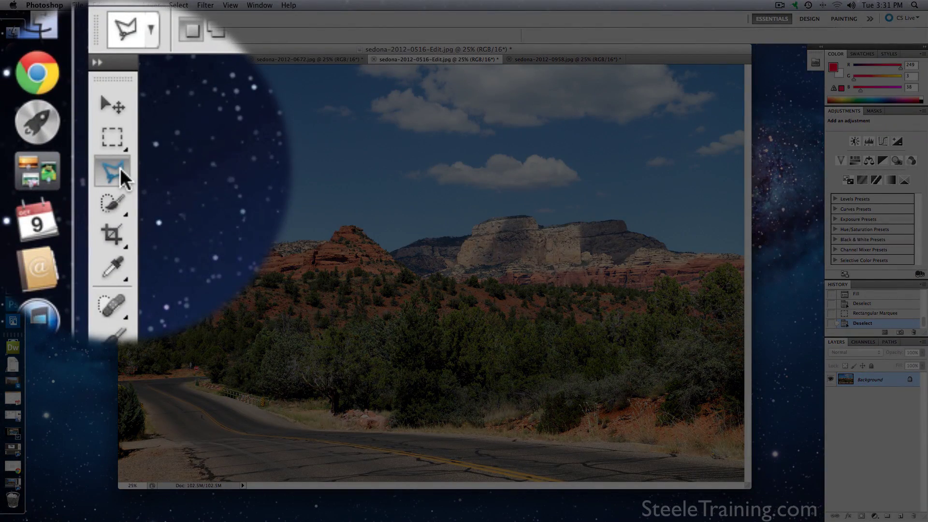
click(119, 167)
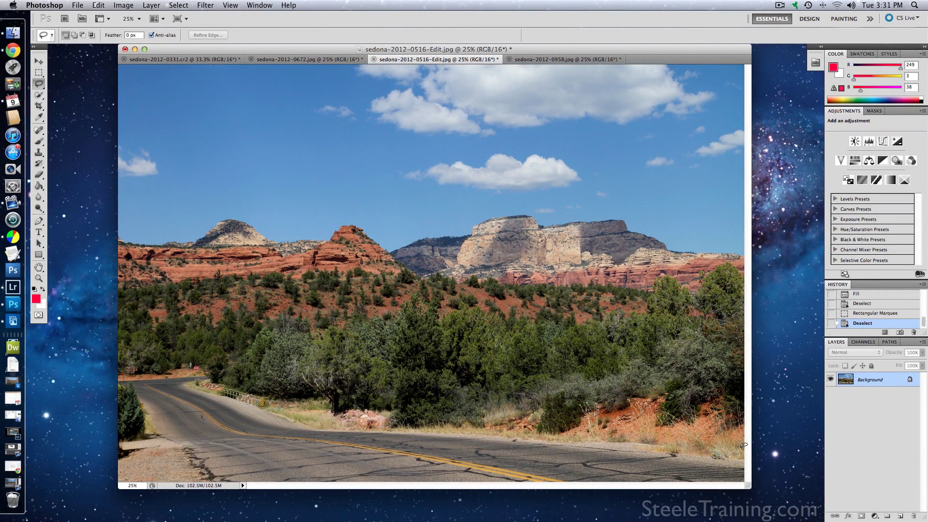
mouse_move(727, 444)
mouse_down()
mouse_move(502, 410)
mouse_move(253, 390)
mouse_move(210, 353)
mouse_move(180, 345)
mouse_move(122, 368)
mouse_move(114, 471)
mouse_move(154, 482)
mouse_move(738, 481)
mouse_move(745, 445)
mouse_up()
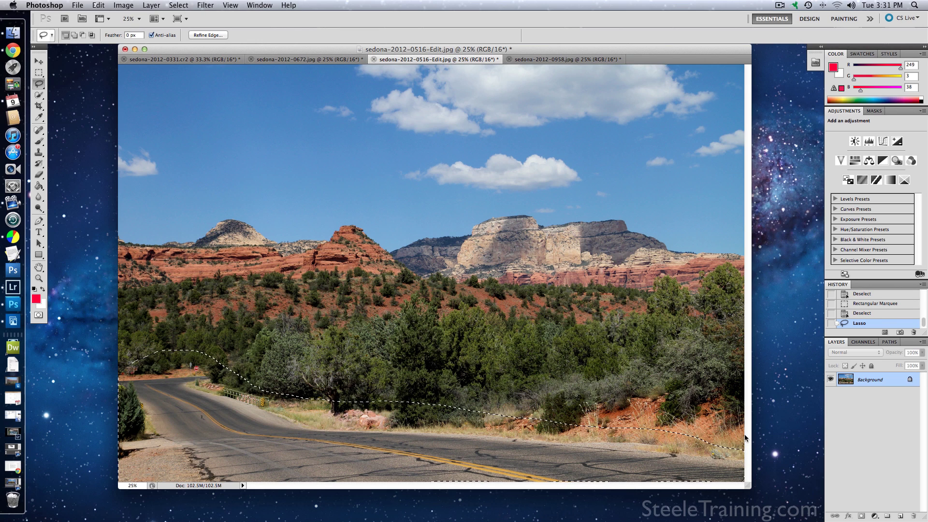
Replace the lassoed road with a Content-Aware fill in Normal mode at 100% opacity, and clear the selection.
click(99, 5)
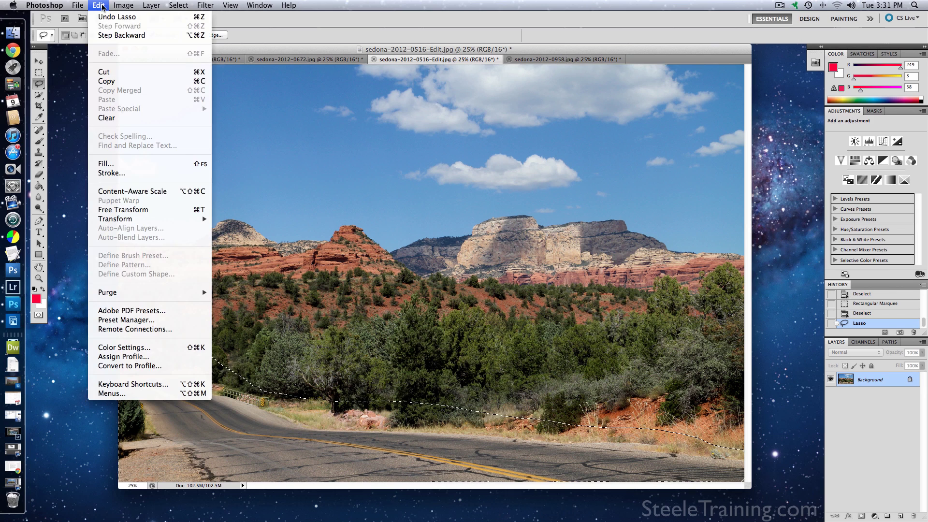
click(102, 165)
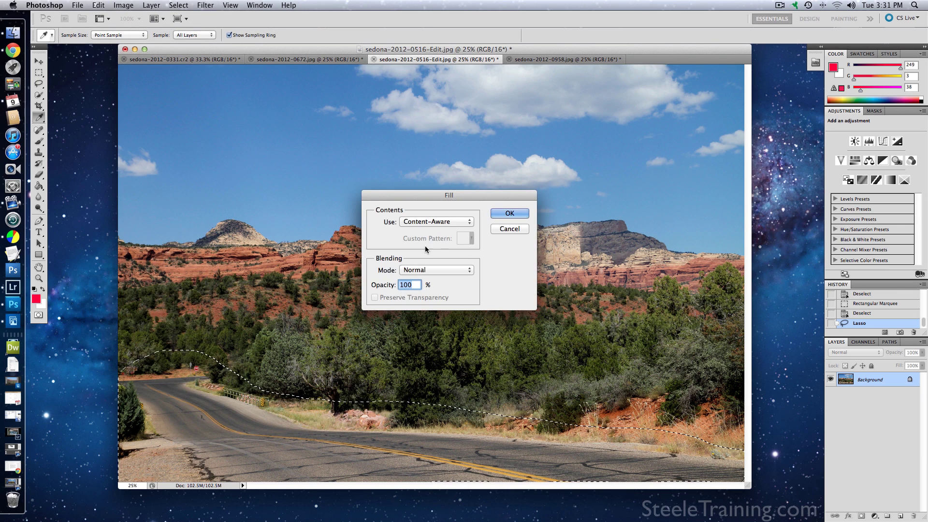
click(508, 213)
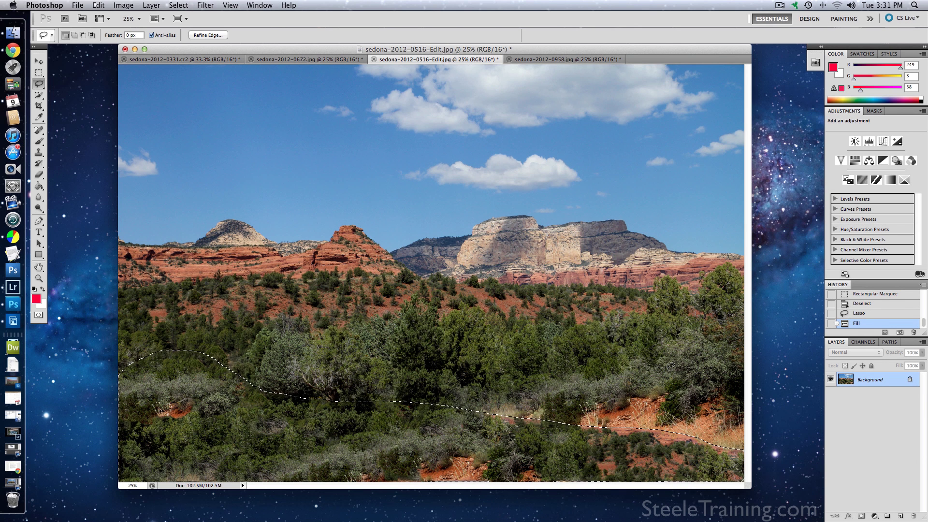
key(super+d)
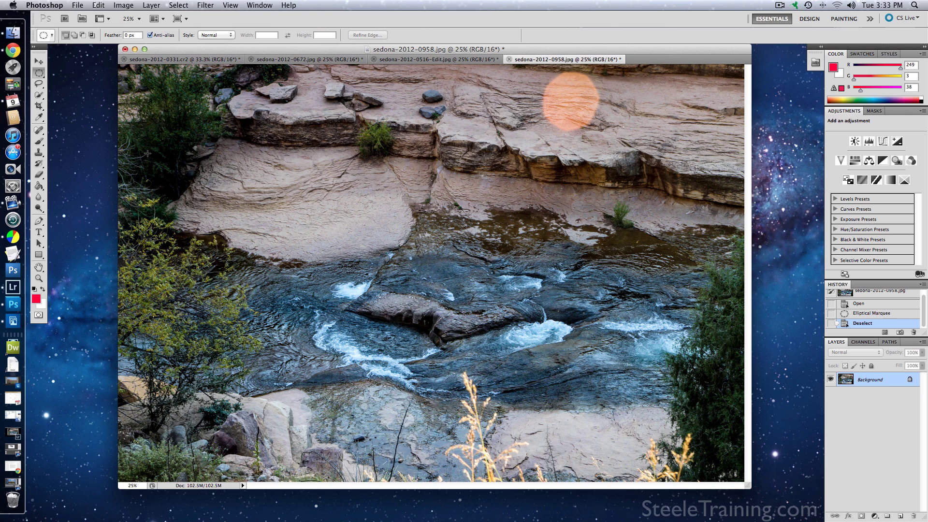
Draw an elliptical marquee selection around the orange lens flare on the rocks in sedona-2012-0958.jpg.
click(41, 76)
click(83, 71)
drag(531, 68, 609, 138)
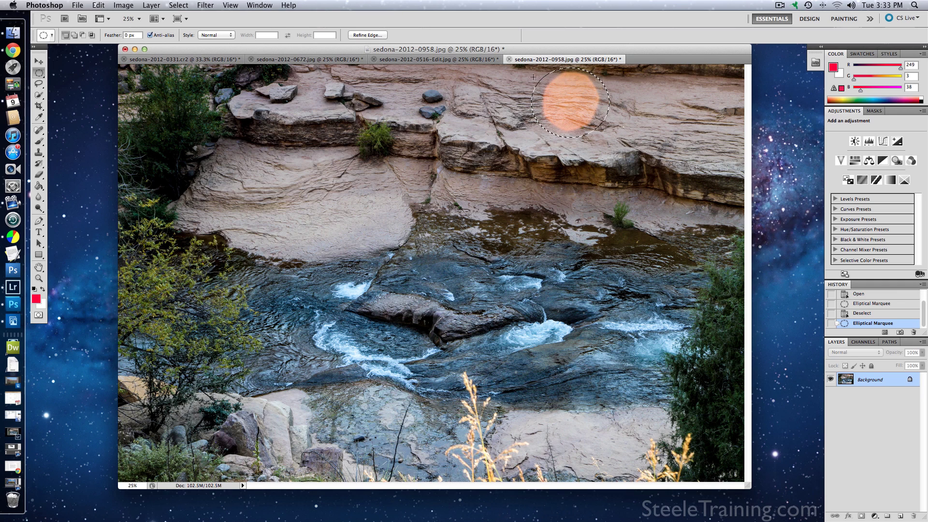
Remove the selected lens flare with a Content-Aware fill in Normal mode at 100% opacity, and clear the selection.
click(99, 5)
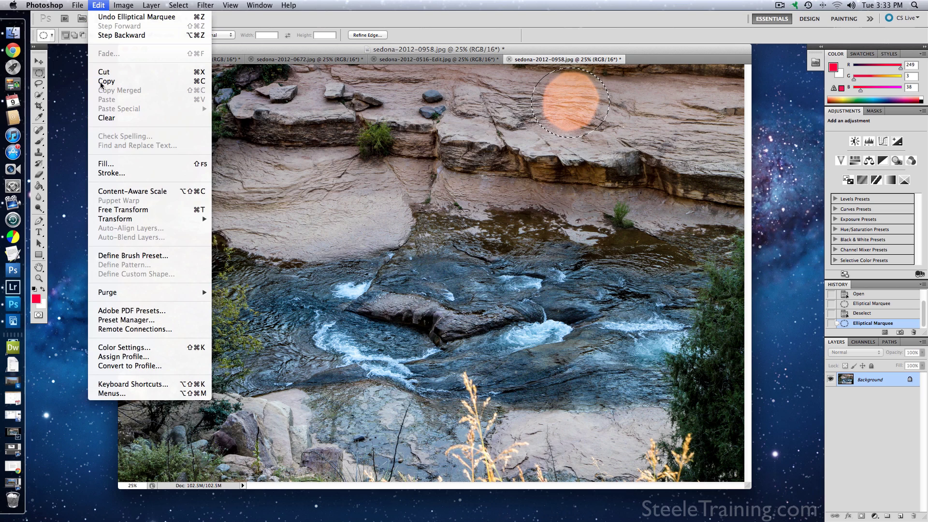
click(106, 163)
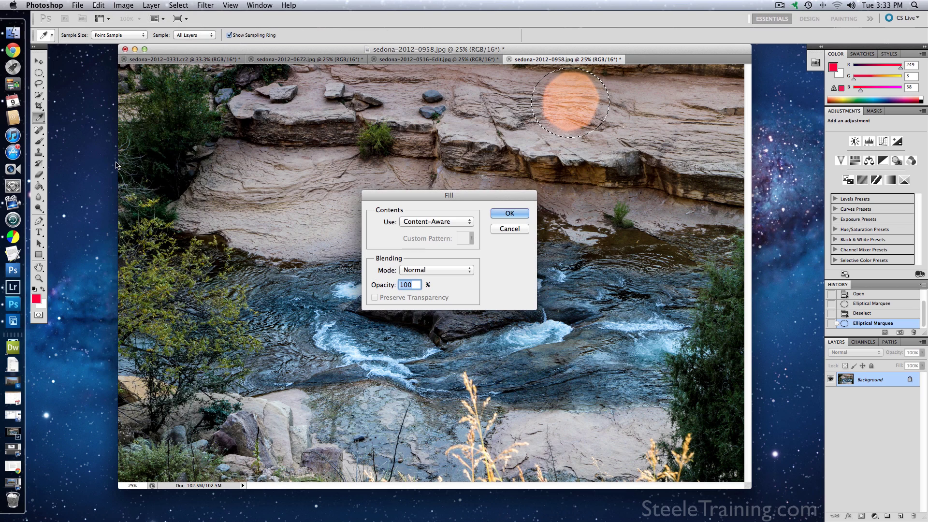
click(499, 213)
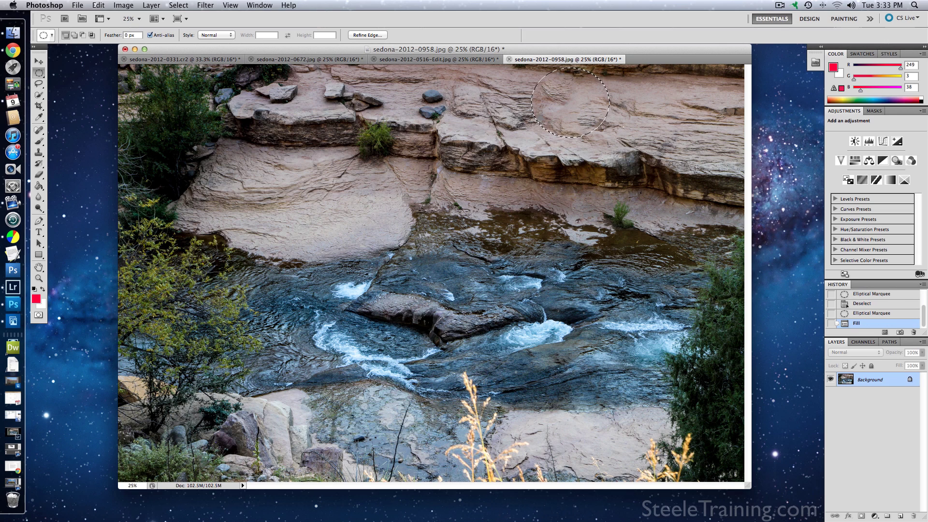
key(super+d)
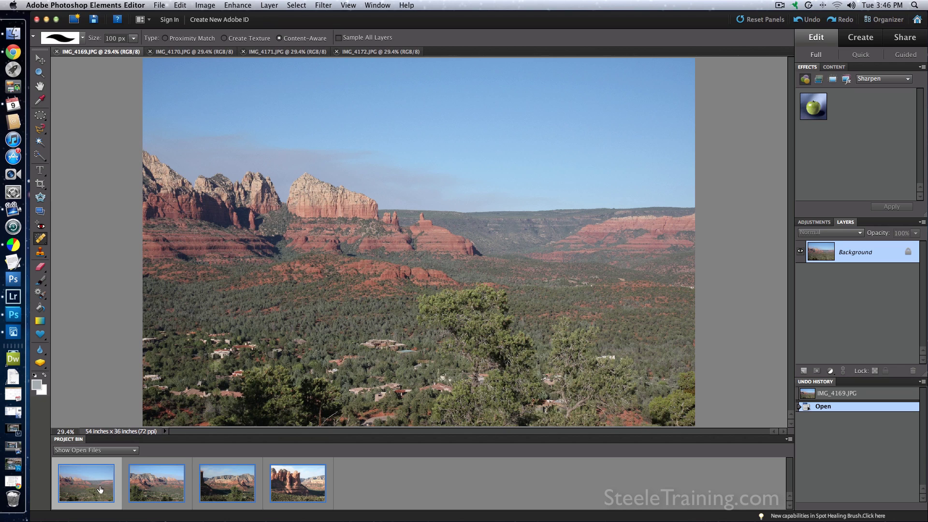
Merge the open photos IMG_4169 to IMG_4172 into a Photomerge panorama with Auto layout and blended images, automatically filling in its edges.
drag(100, 489, 352, 487)
click(160, 6)
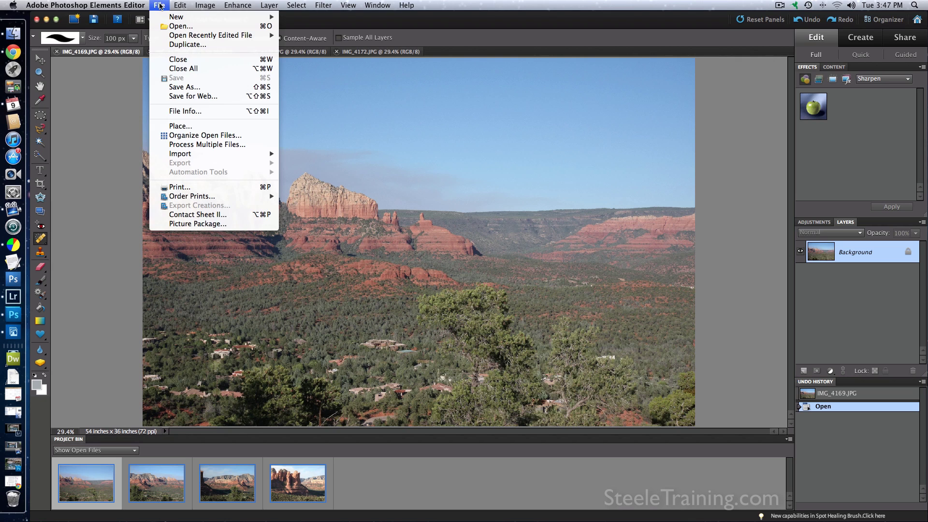
mouse_move(170, 19)
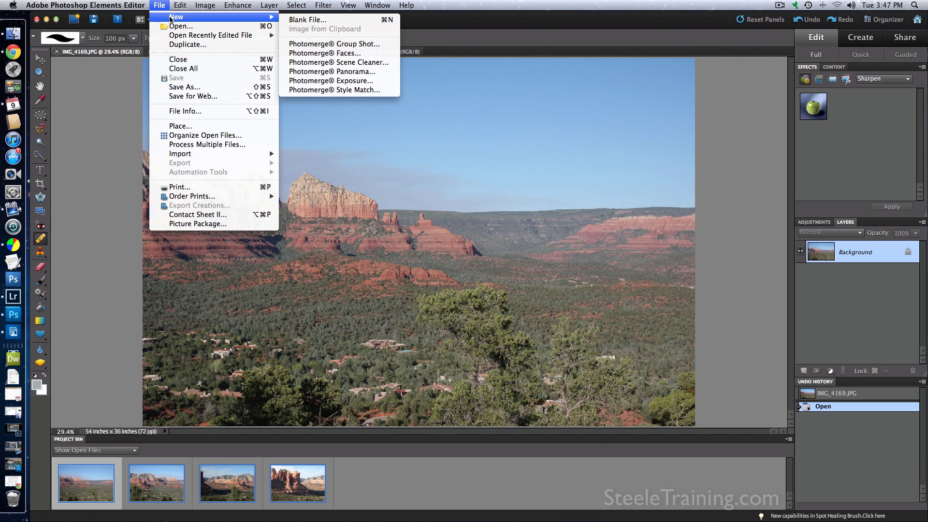
click(383, 72)
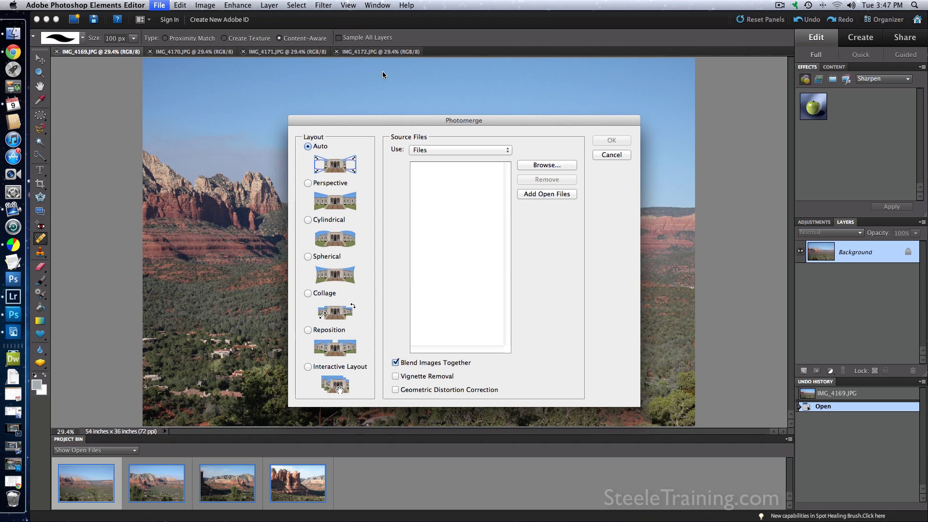
click(544, 193)
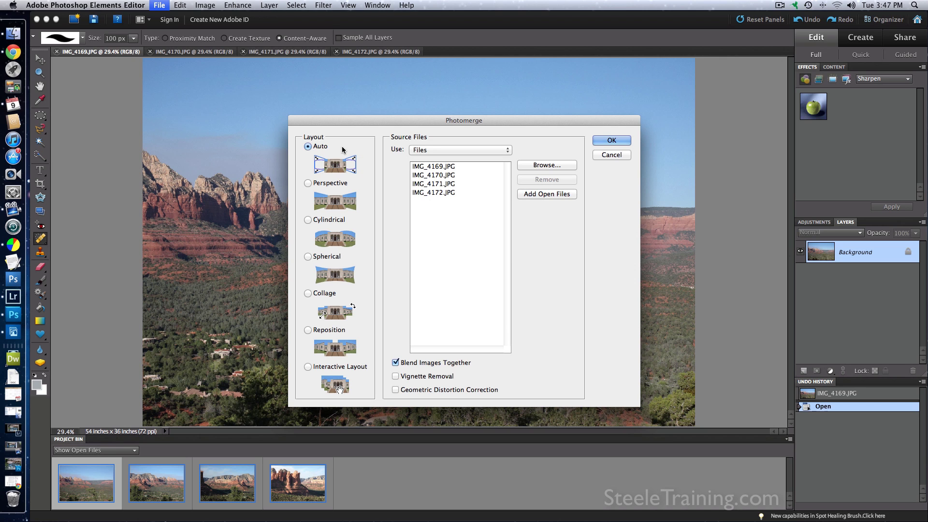
click(612, 141)
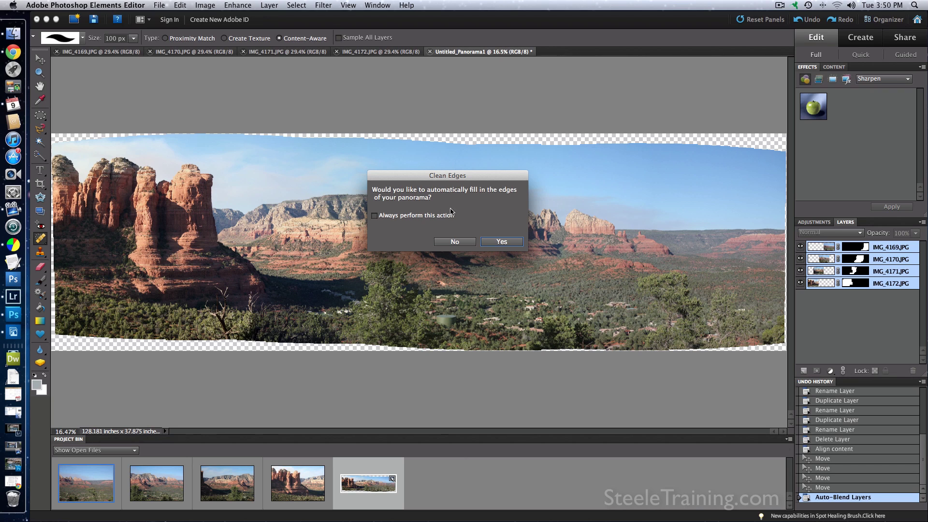
click(496, 240)
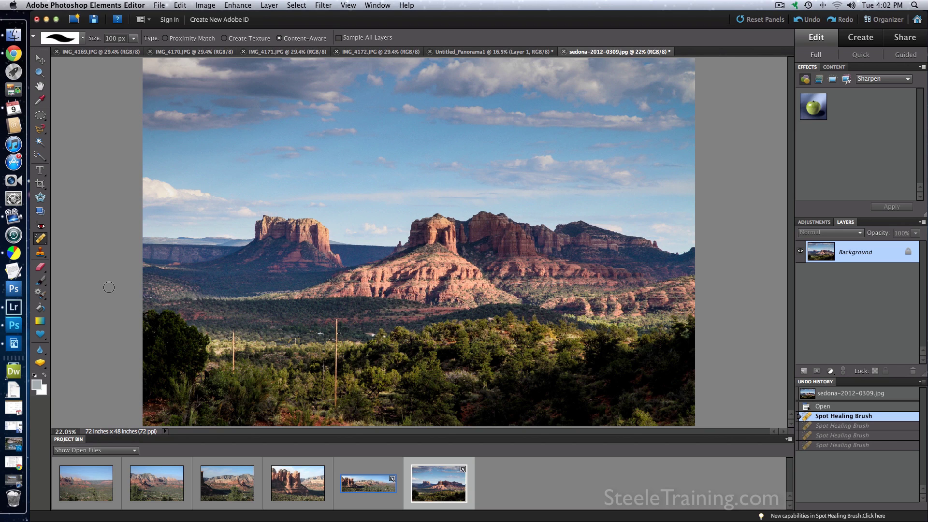
Choose the Spot Healing Brush for sedona-2012-0309.jpg and adjust its brush size to 100 px.
click(42, 239)
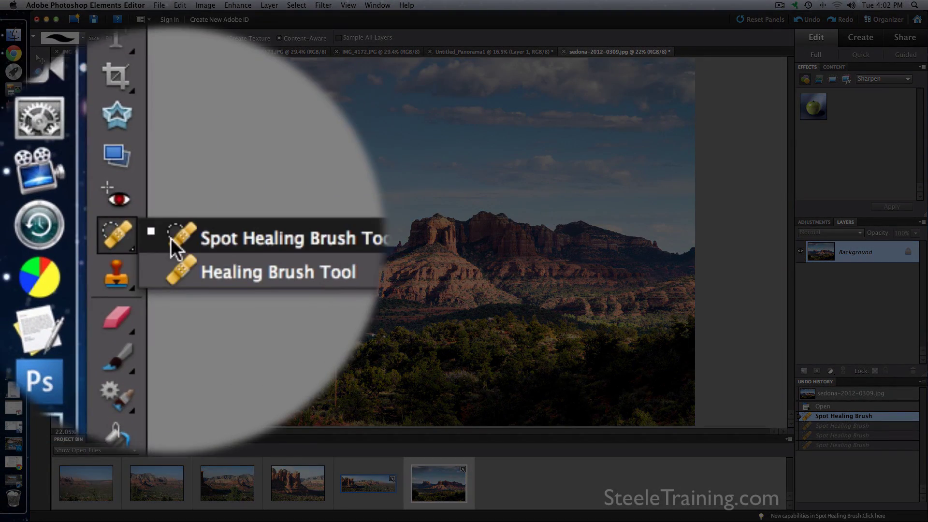
click(78, 241)
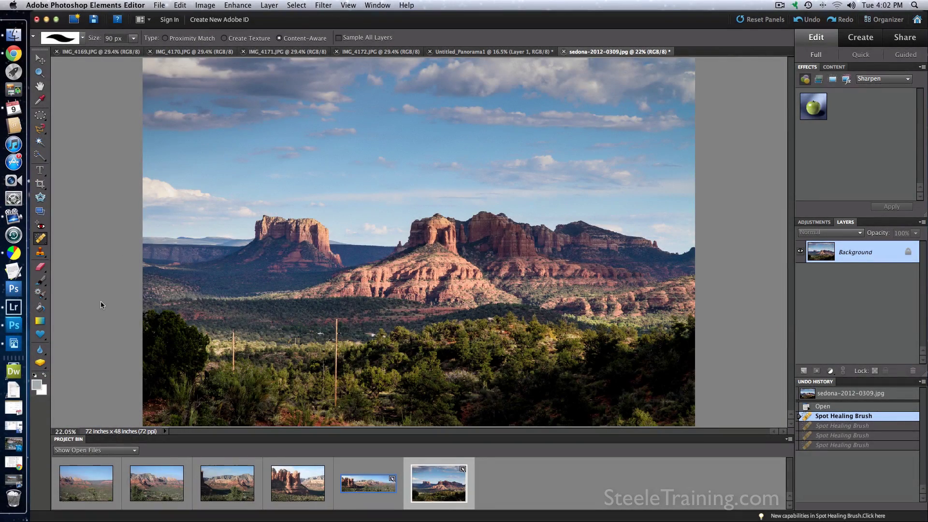
key(bracketright)
key(bracketright)
key(bracketright)
key(bracketright)
key(bracketright)
key(bracketright)
key(bracketleft)
key(bracketleft)
key(bracketleft)
key(bracketleft)
key(bracketleft)
key(bracketright)
key(bracketright)
key(bracketright)
key(bracketright)
key(bracketleft)
key(bracketleft)
key(bracketleft)
key(bracketleft)
key(bracketleft)
key(bracketleft)
key(bracketleft)
key(bracketleft)
key(bracketleft)
key(bracketleft)
key(bracketleft)
Paint out the two vertical poles and the small bright spots along the tree line with Content-Aware spot healing.
drag(232, 382, 231, 324)
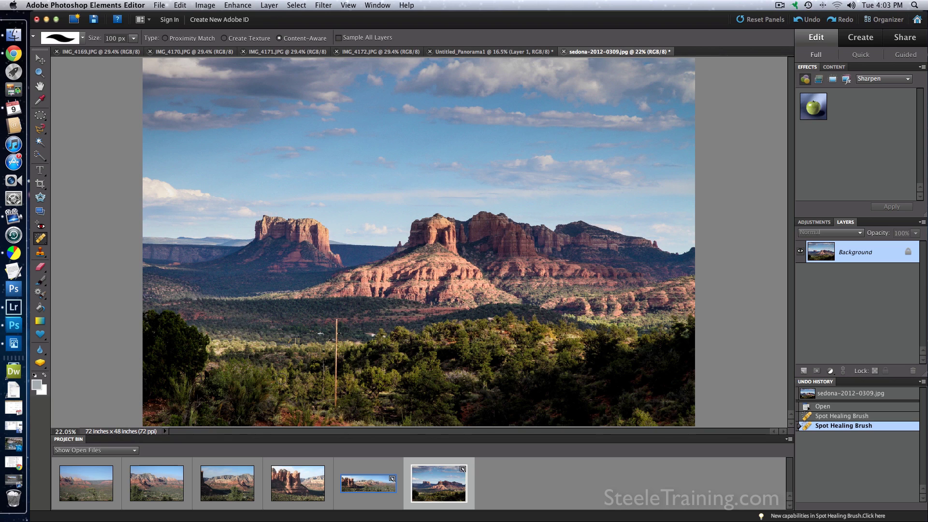
drag(335, 410, 335, 305)
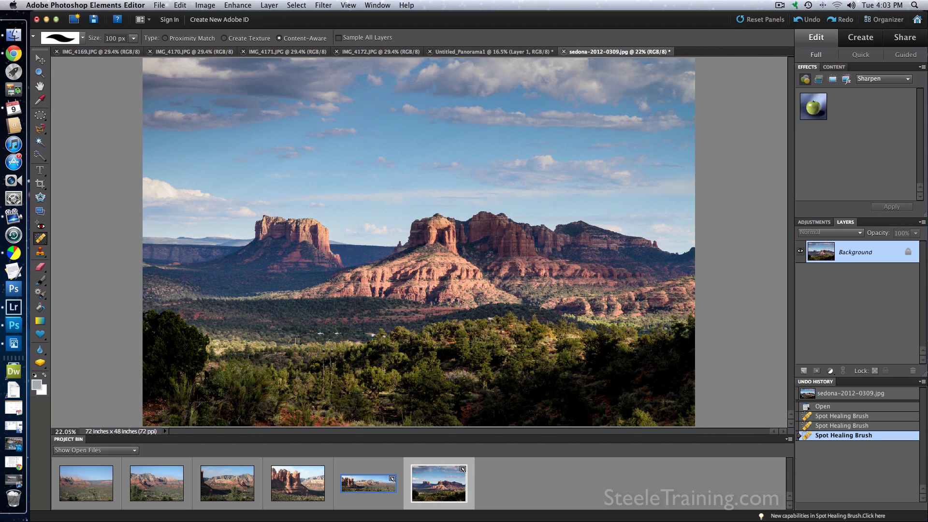
drag(308, 337, 385, 335)
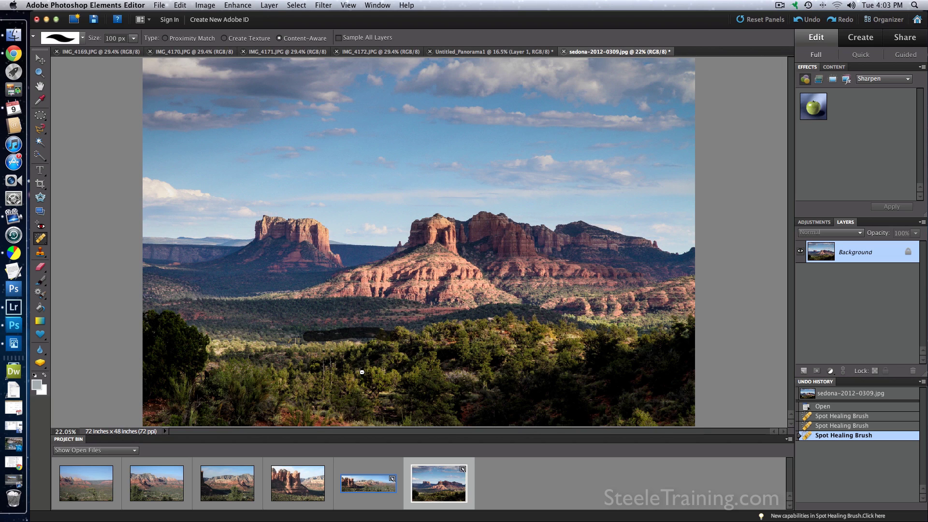